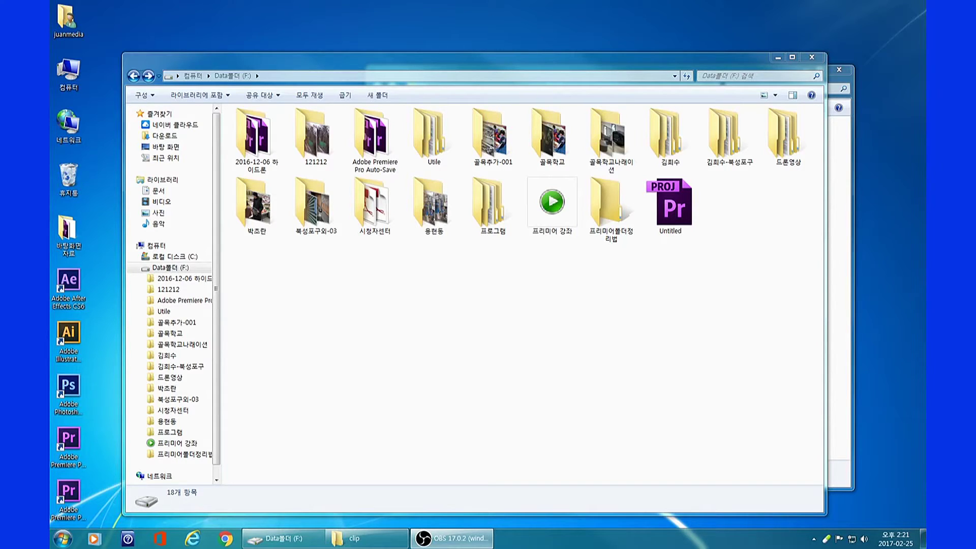
# - Open the 프리미어폴더정리법 folder and create a new folder named 촬영원본 in it
pyautogui.click(615, 199)
pyautogui.doubleClick(614, 197)
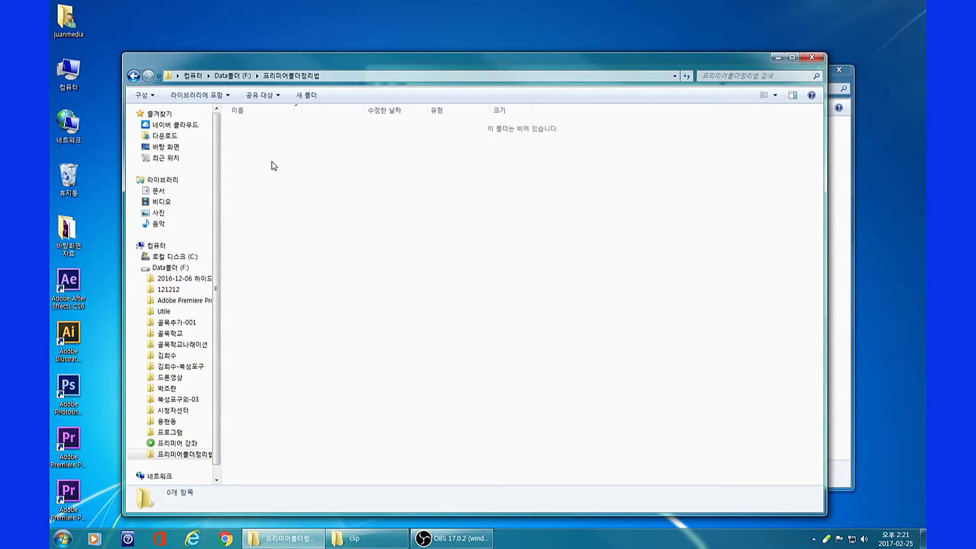
pyautogui.rightClick(300, 184)
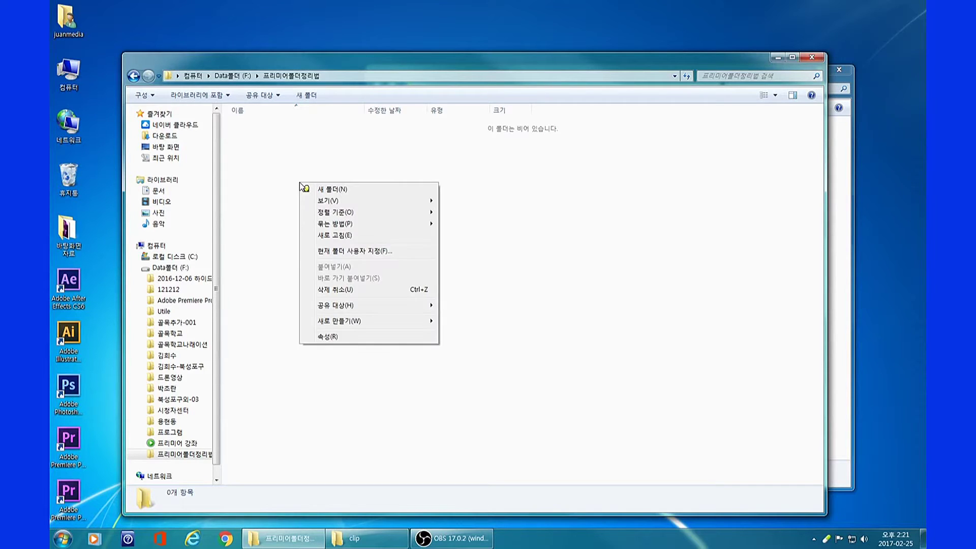
pyautogui.click(334, 190)
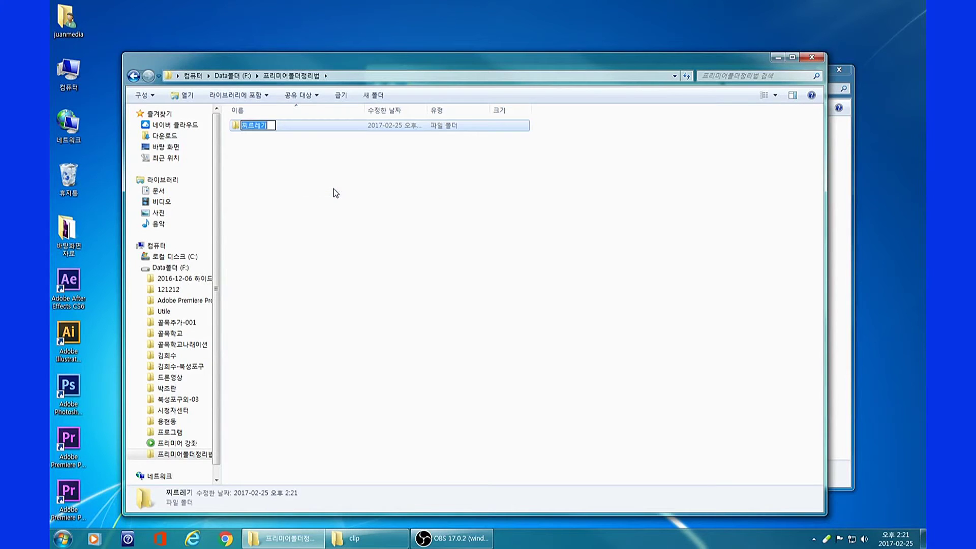
pyautogui.write('촬영원본')
pyautogui.press('Return')
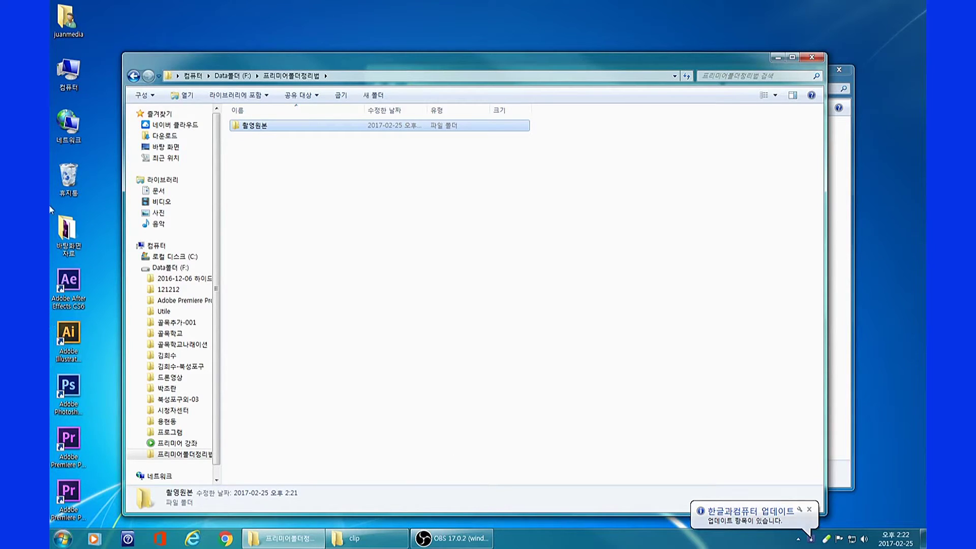
# - Create a second folder named 프로젝트 next to 촬영원본
pyautogui.rightClick(356, 216)
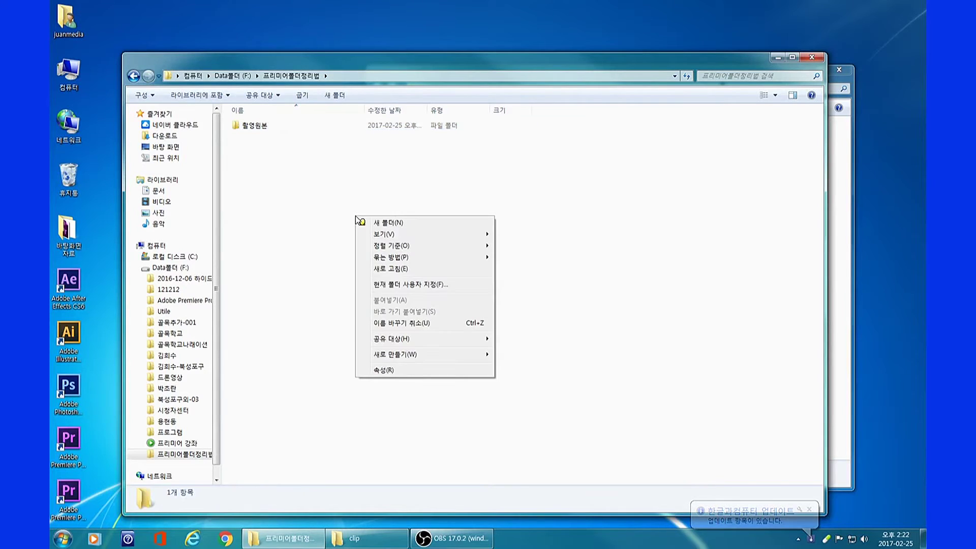
pyautogui.click(403, 225)
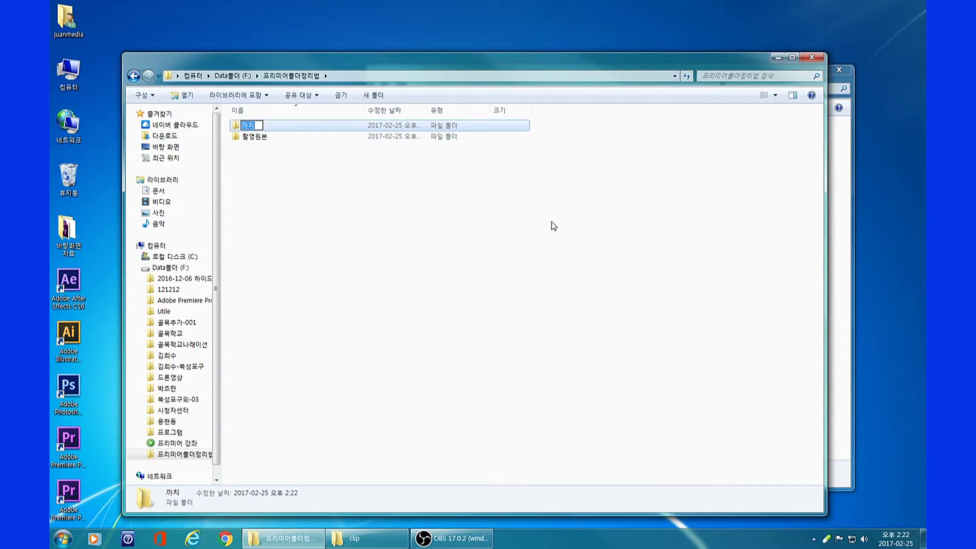
pyautogui.write('프로젝트')
pyautogui.press('Return')
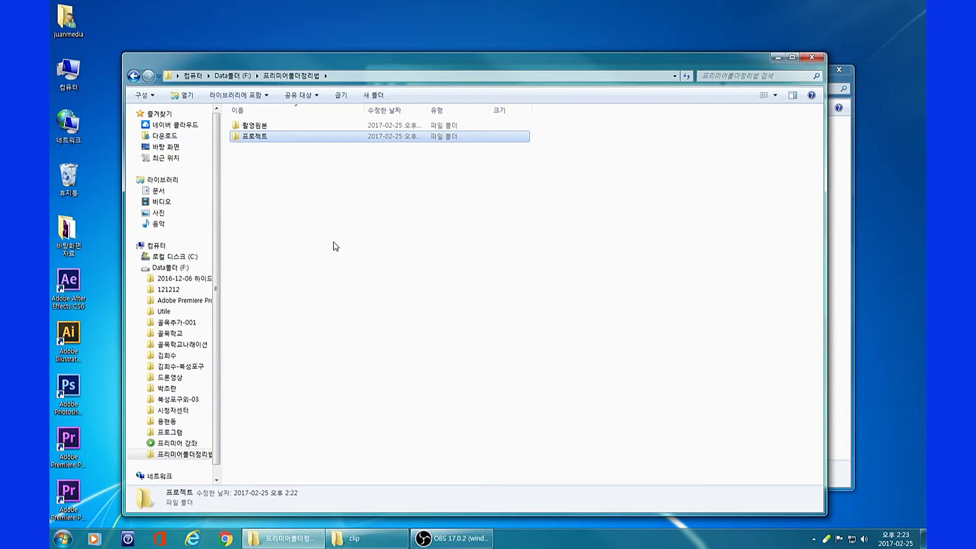
pyautogui.click(334, 245)
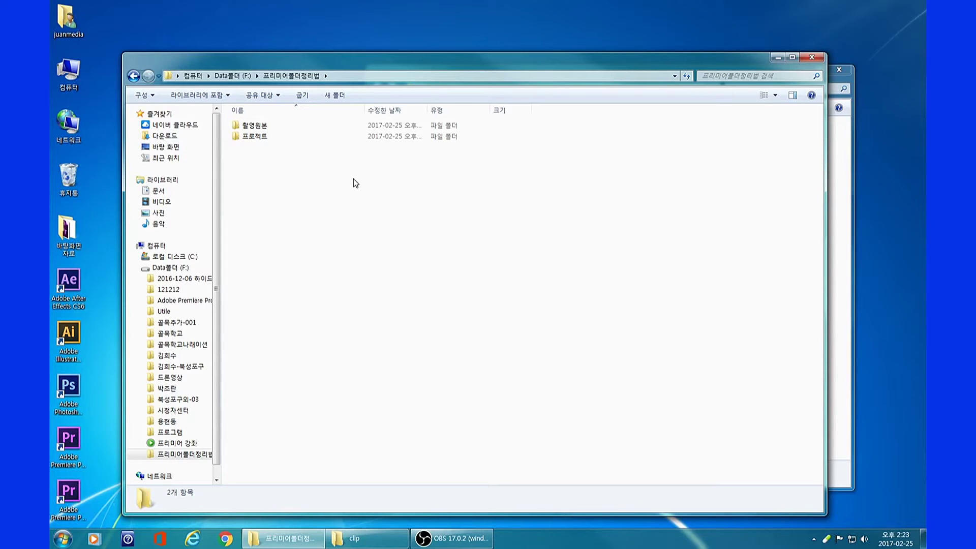
# - Create a third folder named 문서보관 in the 프리미어폴더정리법 folder
pyautogui.rightClick(302, 249)
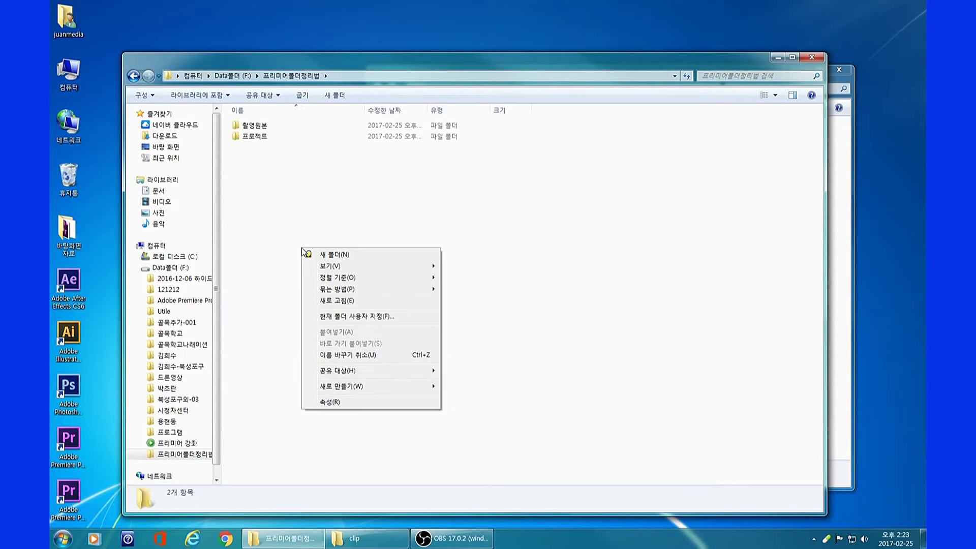
pyautogui.click(344, 259)
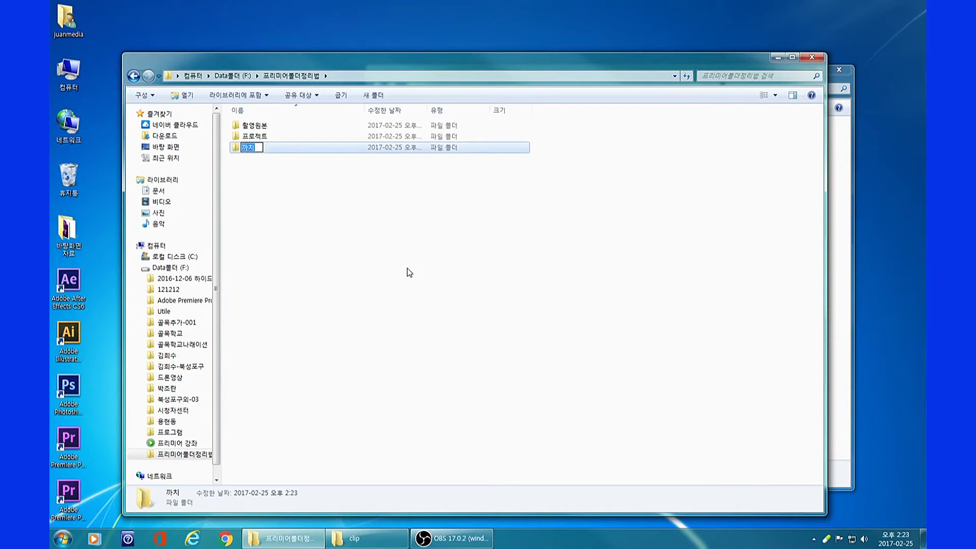
pyautogui.write('까치')
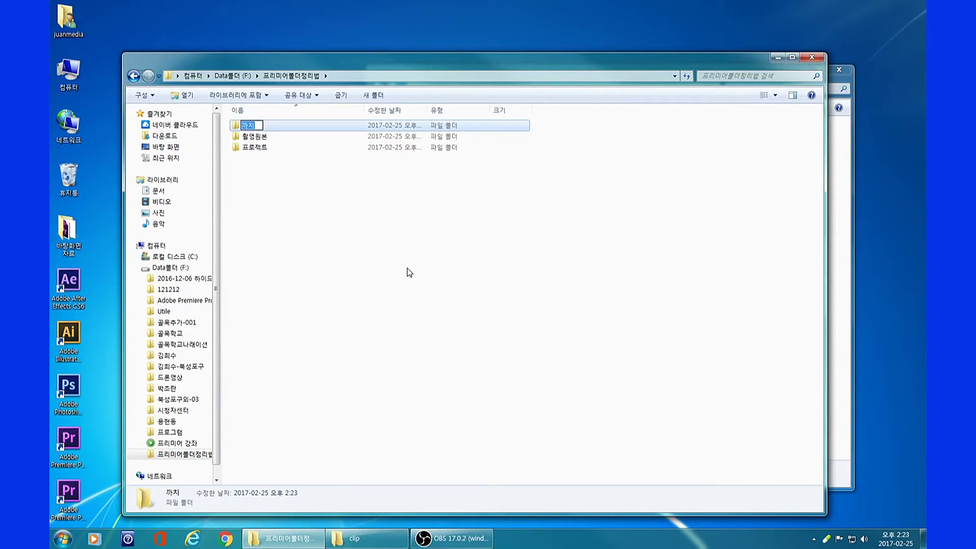
pyautogui.write('문서보관')
pyautogui.press('Return')
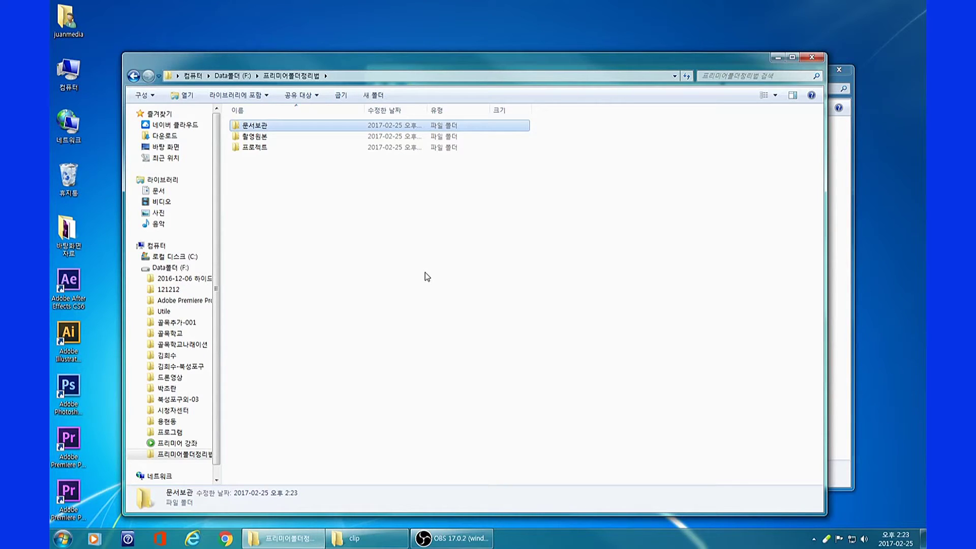
pyautogui.click(312, 197)
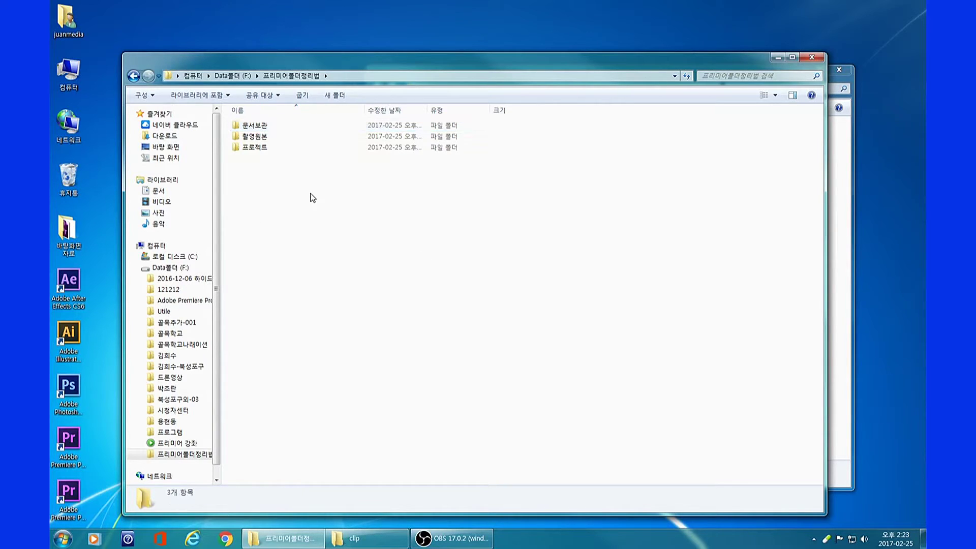
# - Rename the 촬영원본 folder to 01_촬영원본 by adding a number prefix
pyautogui.rightClick(281, 140)
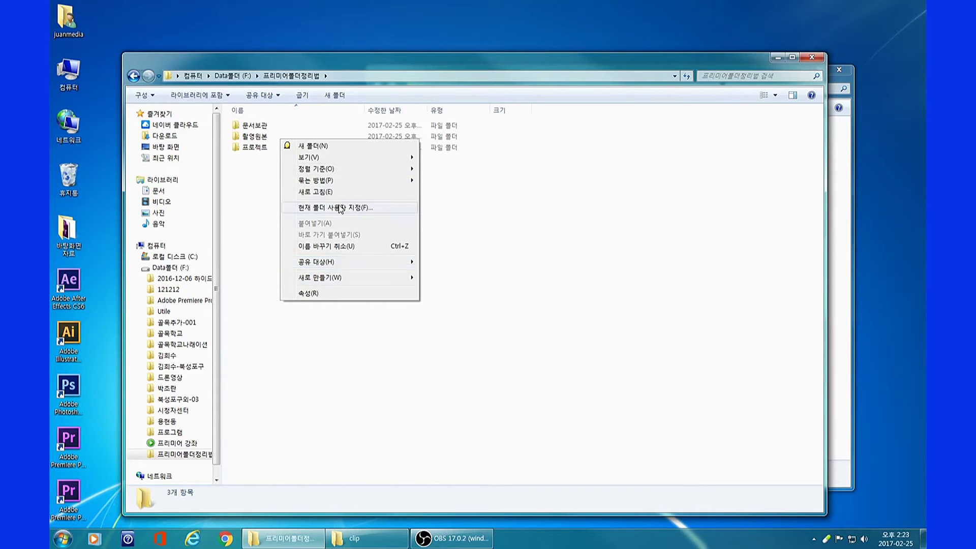
pyautogui.rightClick(259, 137)
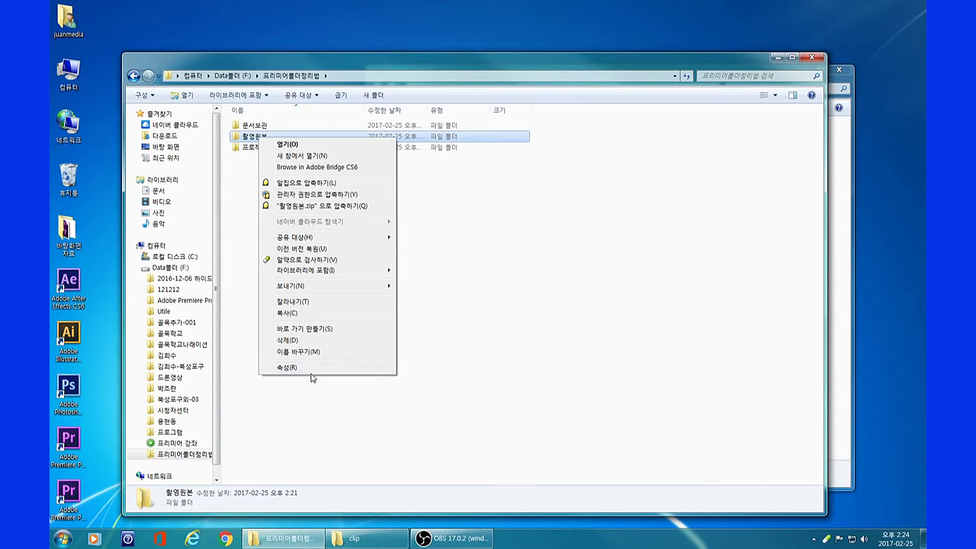
pyautogui.click(314, 353)
pyautogui.press('Home')
pyautogui.write('01')
pyautogui.write('_')
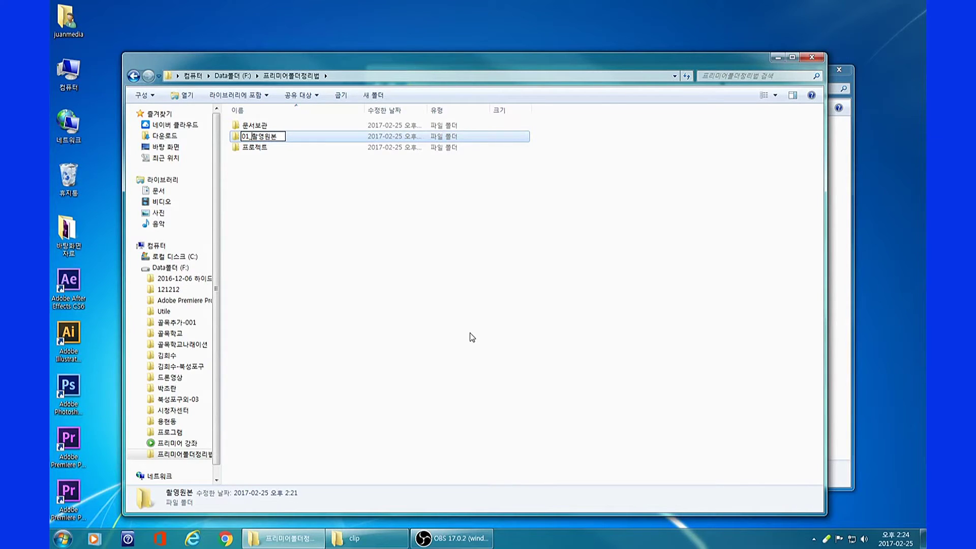
pyautogui.press('Return')
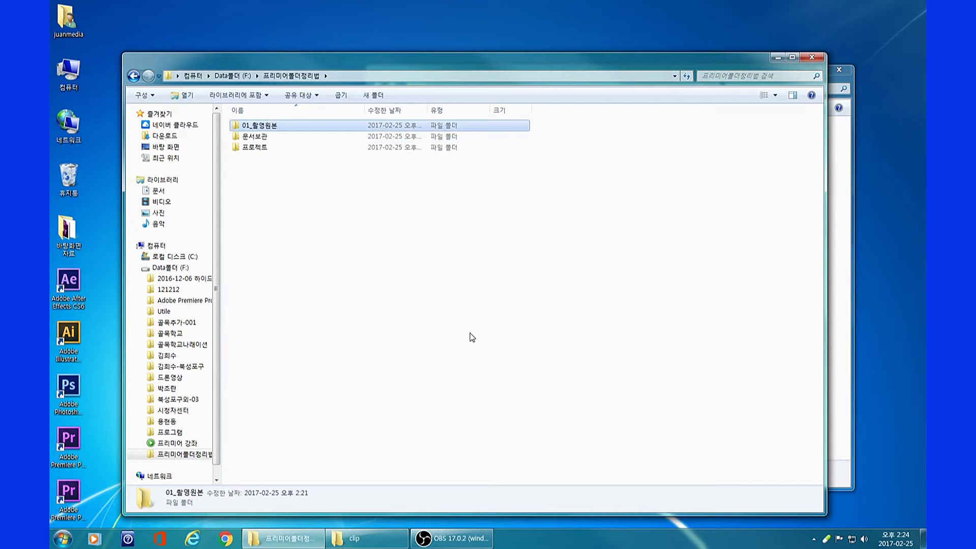
# - Rename the 프로젝트 folder to 02_프로젝트 so it follows 01_촬영원본
pyautogui.rightClick(267, 148)
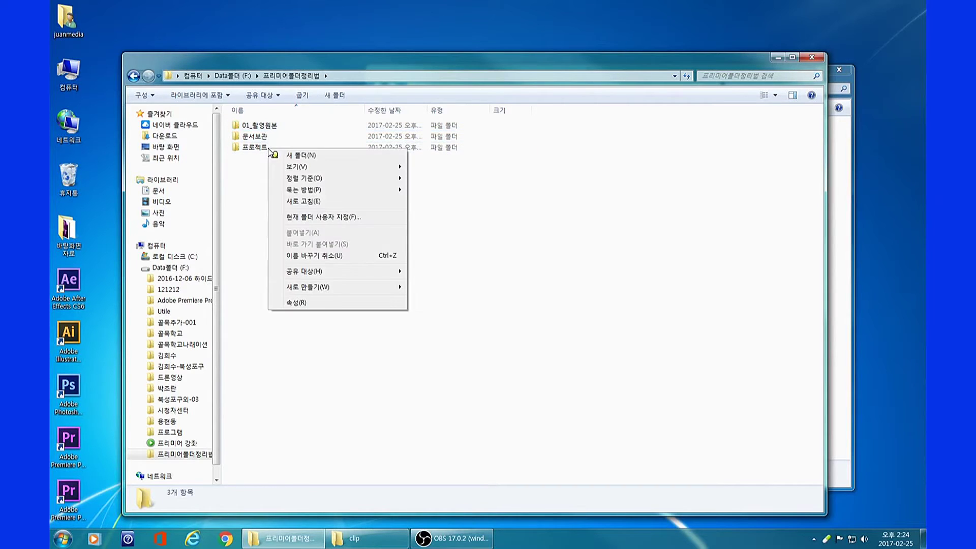
pyautogui.click(248, 205)
pyautogui.rightClick(252, 148)
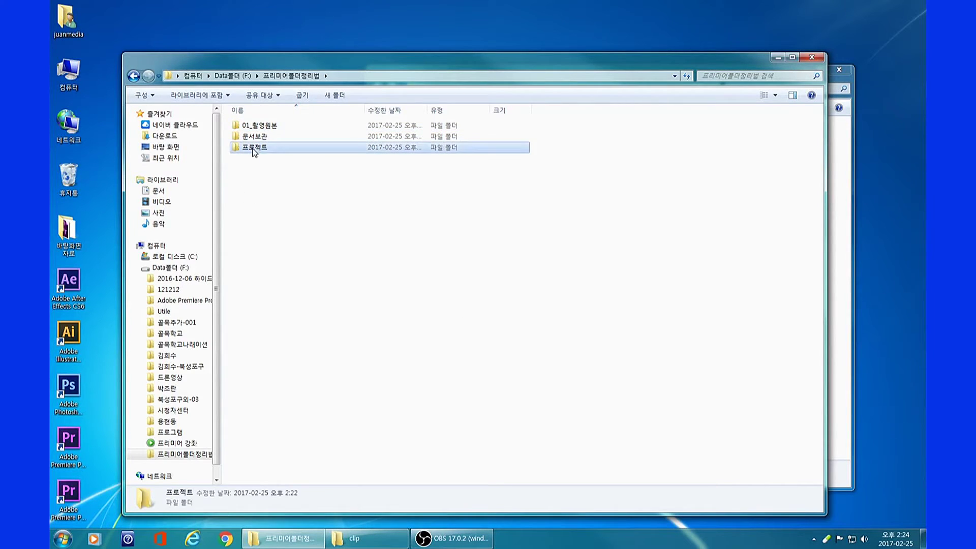
pyautogui.click(292, 363)
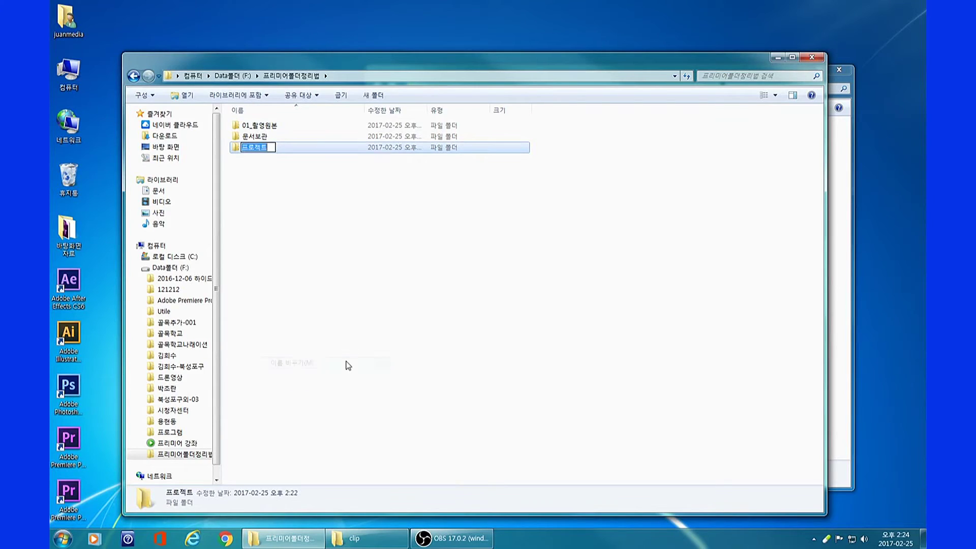
pyautogui.write('02_')
pyautogui.press('Return')
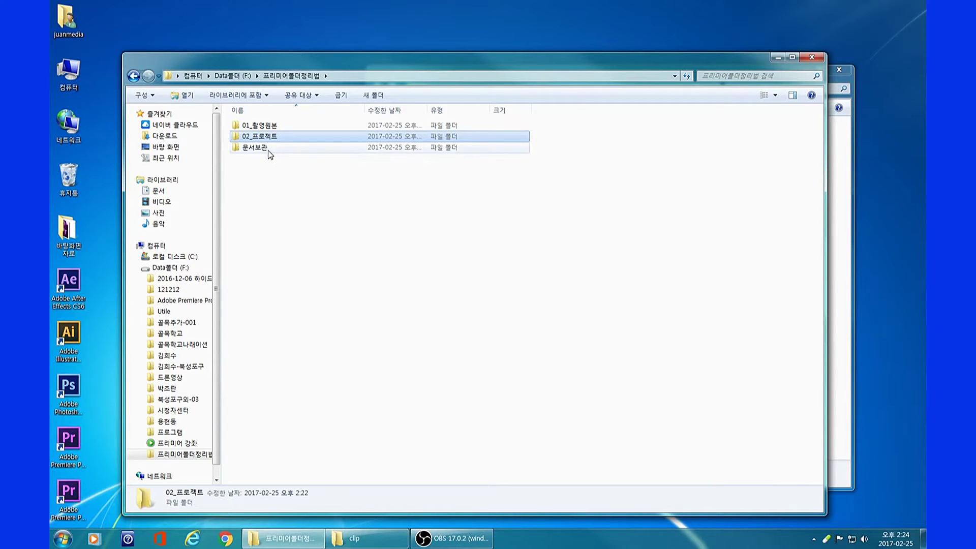
# - Rename the 문서보관 folder to 03_문서보관 and clear the selection
pyautogui.rightClick(269, 152)
pyautogui.click(256, 151)
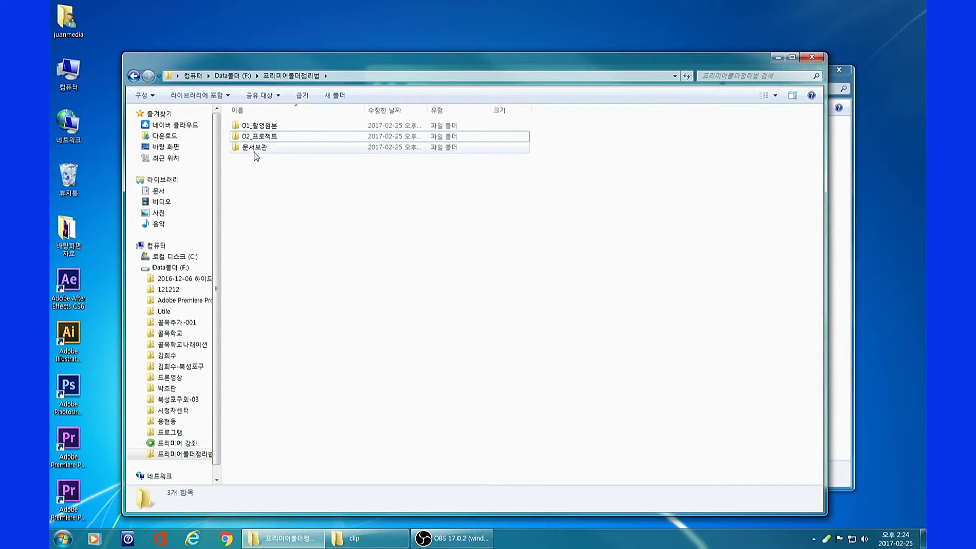
pyautogui.click(256, 151)
pyautogui.rightClick(256, 152)
pyautogui.click(316, 364)
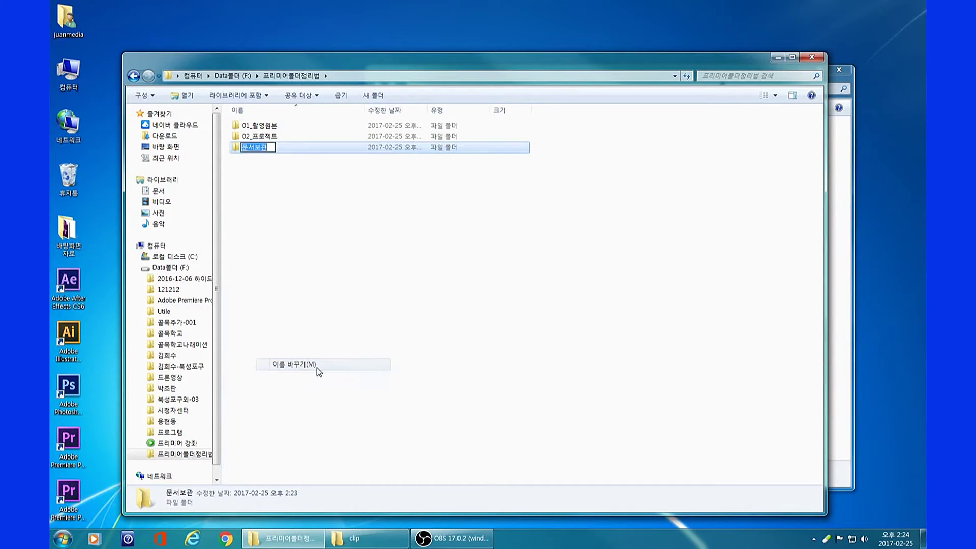
pyautogui.write('03_')
pyautogui.press('Return')
pyautogui.click(301, 257)
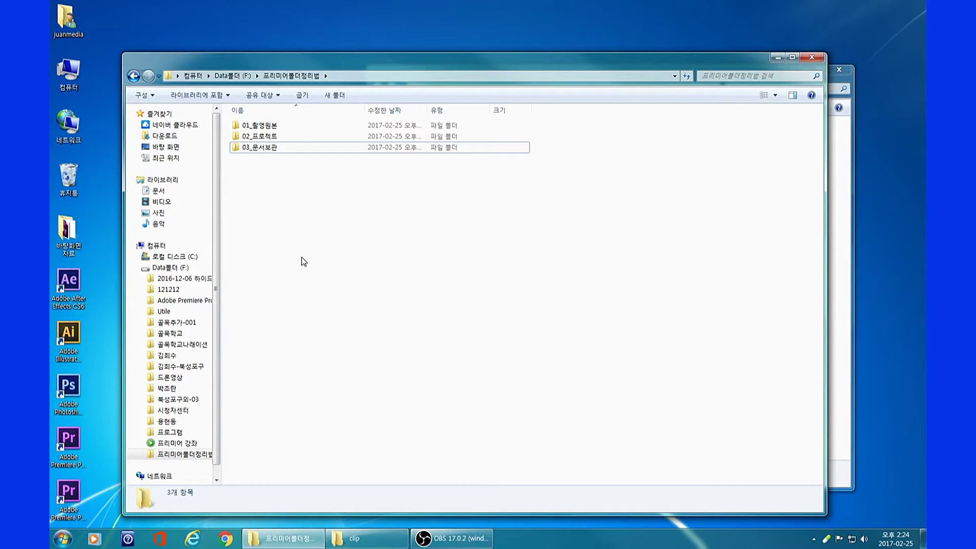
# - Create a new folder named 04_자막, replacing its default name entirely
pyautogui.rightClick(295, 218)
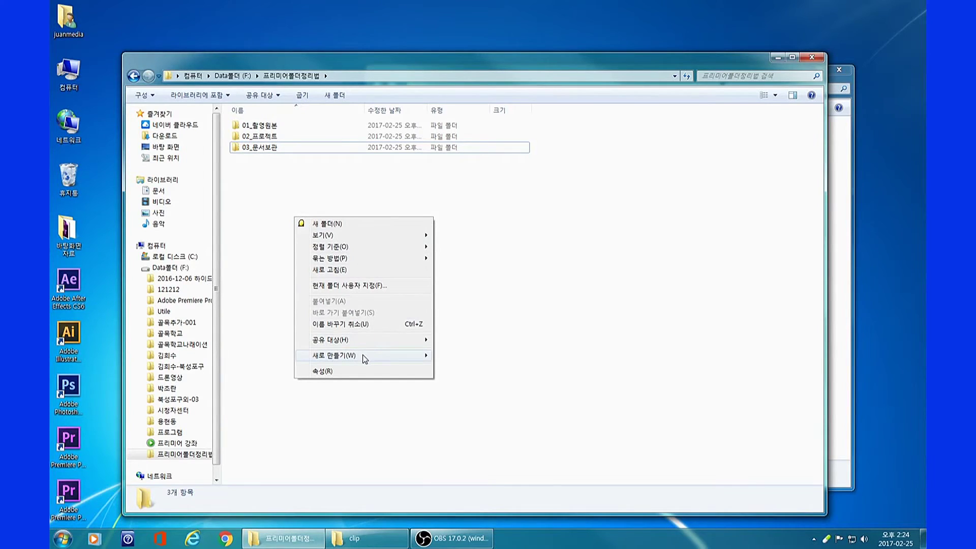
pyautogui.click(327, 224)
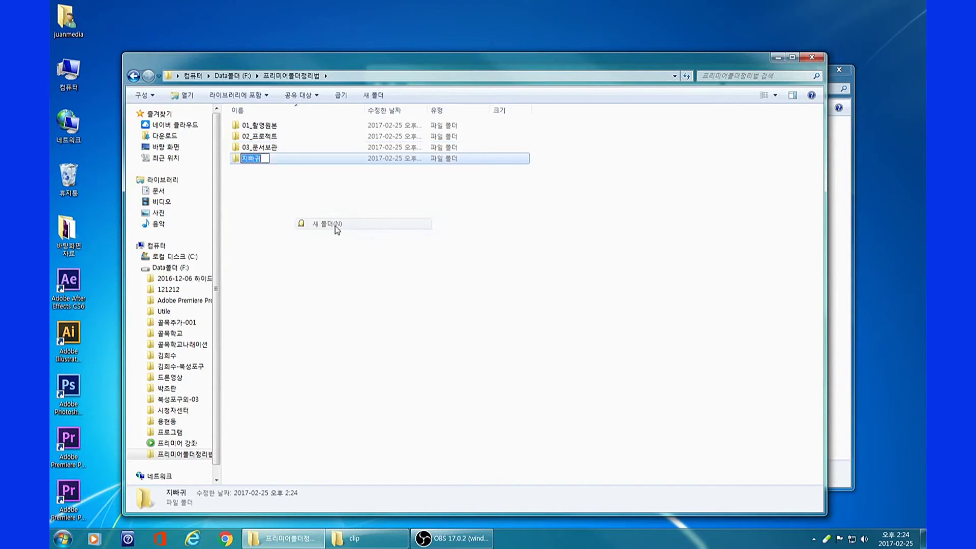
pyautogui.press('Left')
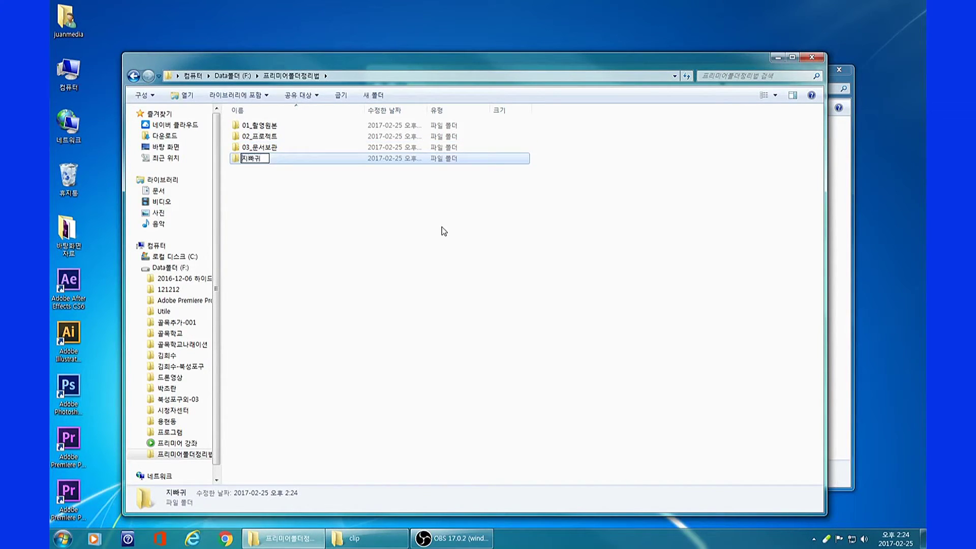
pyautogui.write('04')
pyautogui.press('/')
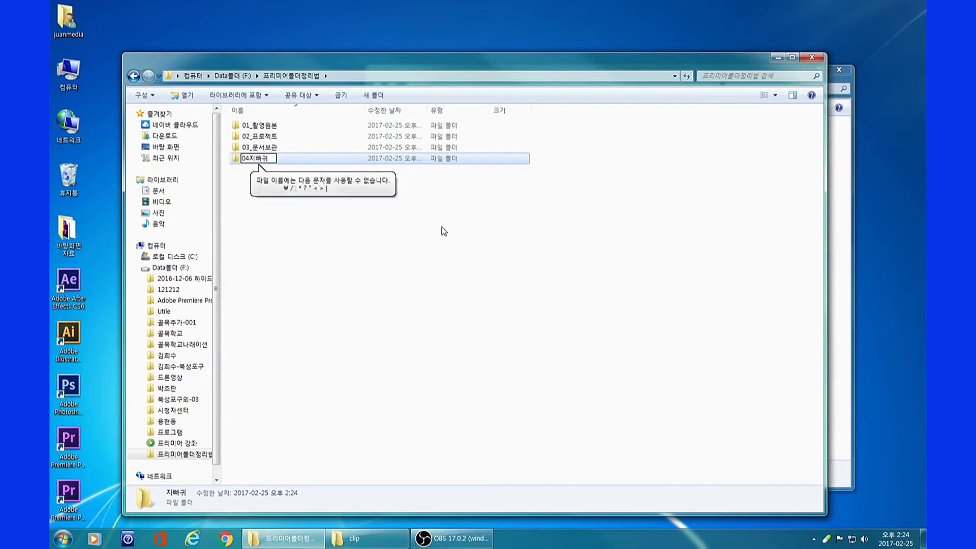
pyautogui.press('Delete')
pyautogui.press('Delete')
pyautogui.press('Delete')
pyautogui.write('_')
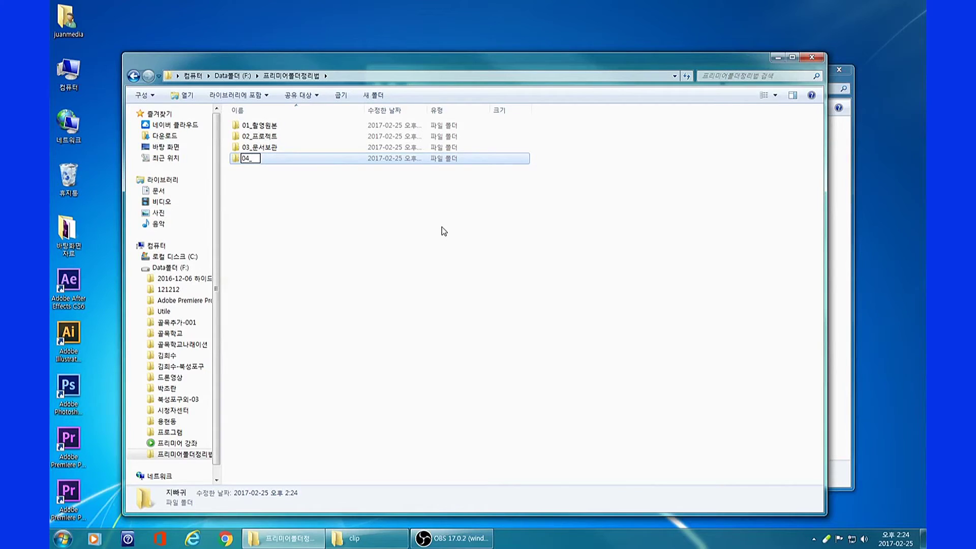
pyautogui.write('자막')
pyautogui.press('Return')
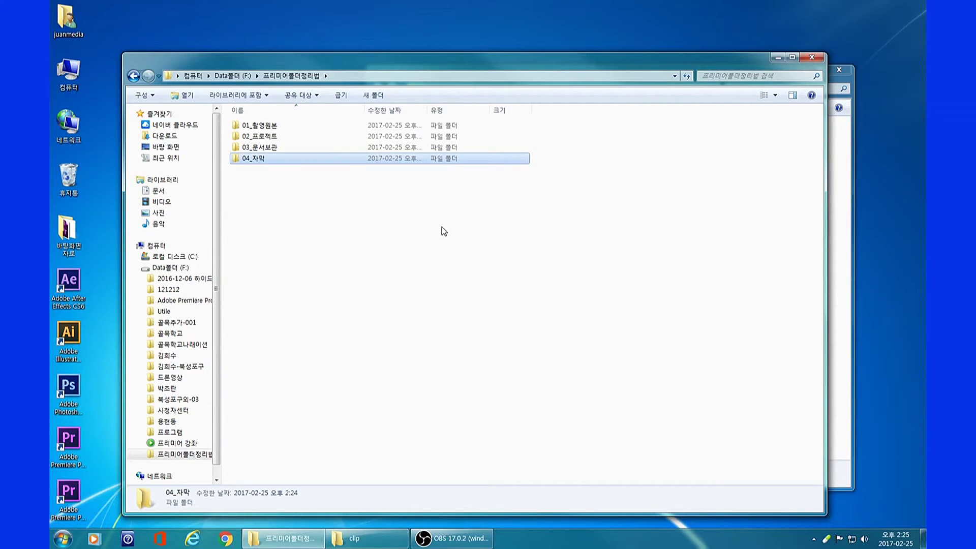
# - Create a new folder named 05_음악, removing the default name text
pyautogui.rightClick(310, 219)
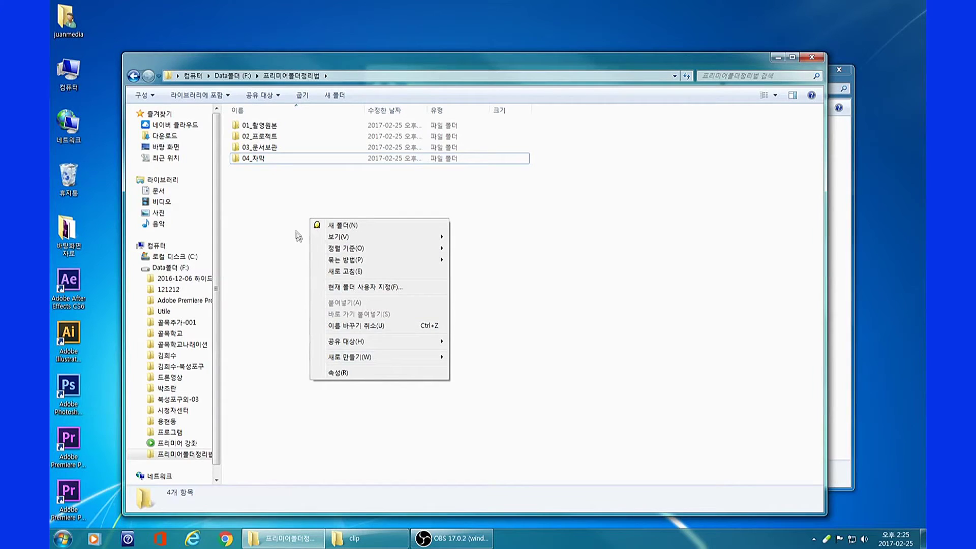
pyautogui.click(348, 225)
pyautogui.write('논병아리')
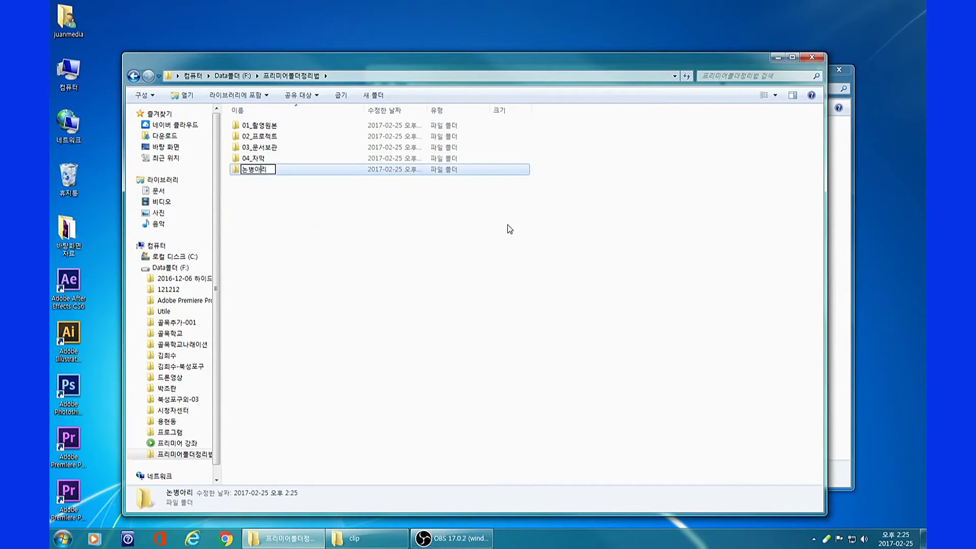
pyautogui.press('Home')
pyautogui.write('05_음악')
pyautogui.press('Delete')
pyautogui.press('Delete')
pyautogui.press('Delete')
pyautogui.press('Delete')
pyautogui.press('Return')
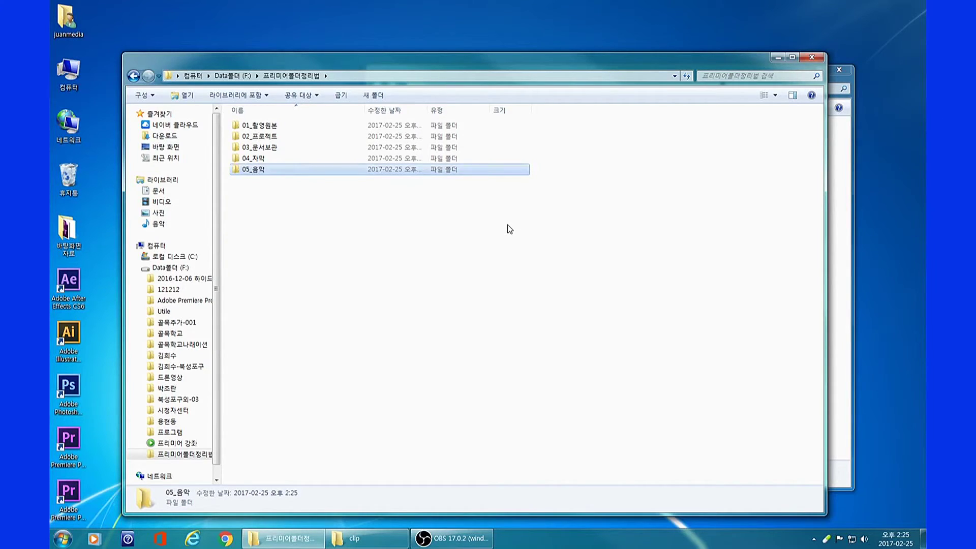
# - Create a new folder named 06_효과음 for sound effects alongside the existing numbered folders
pyautogui.moveTo(370, 66); pyautogui.dragTo(373, 56)
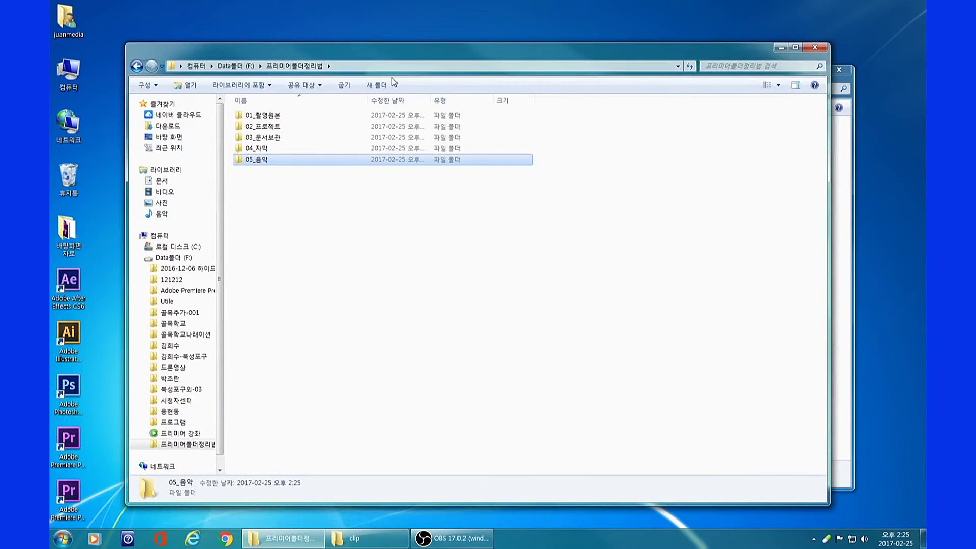
pyautogui.rightClick(297, 203)
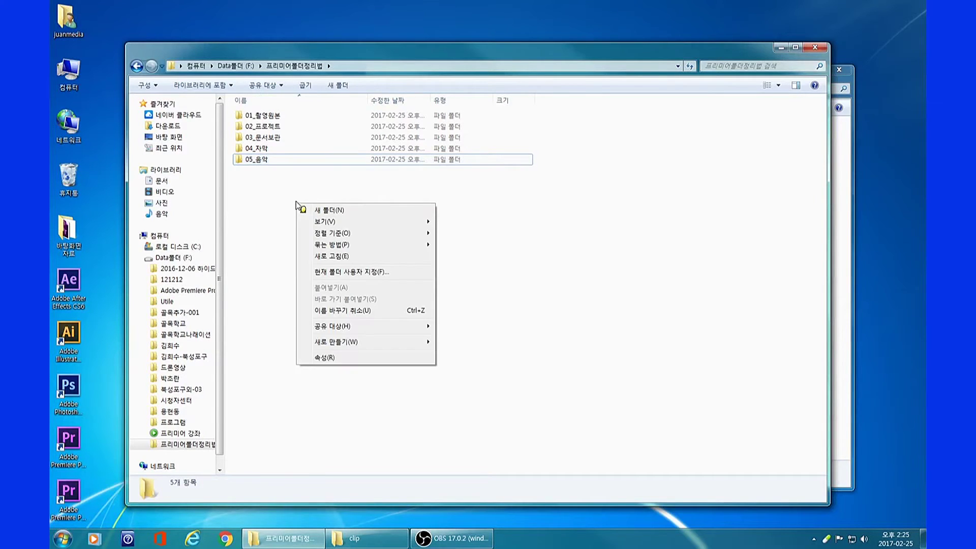
pyautogui.click(332, 211)
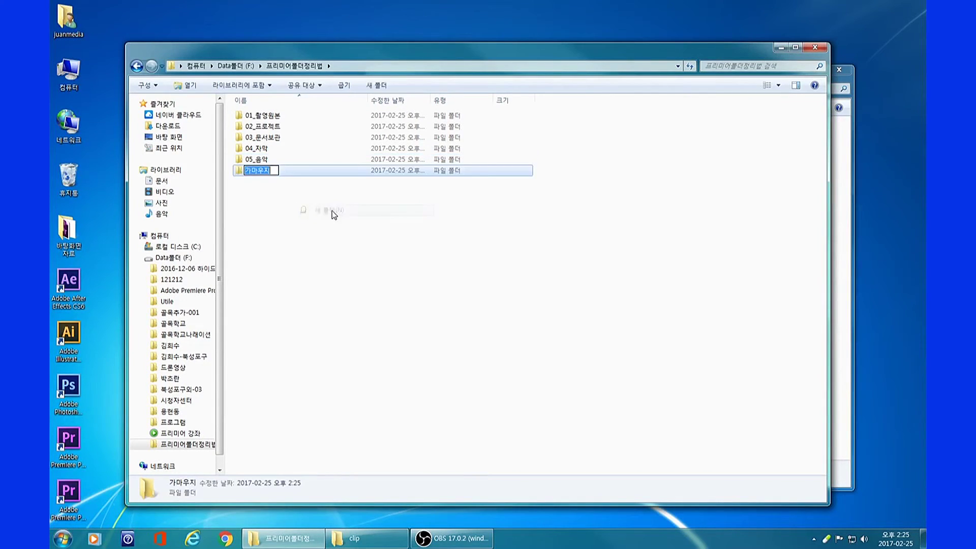
pyautogui.write('06_효과음')
pyautogui.press('Return')
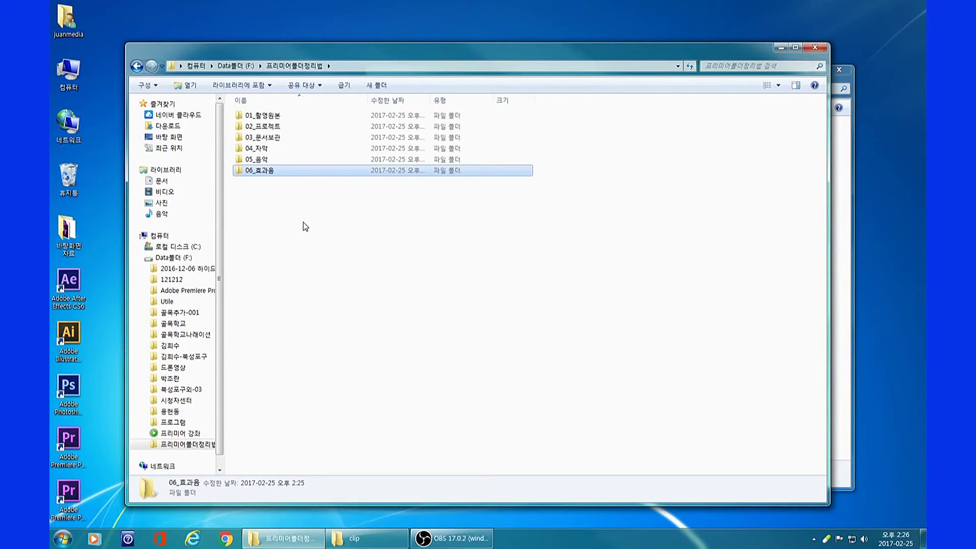
# - Create a new folder named 07_삽입영상 for insert video clips in the same project directory
pyautogui.moveTo(451, 51); pyautogui.dragTo(454, 48)
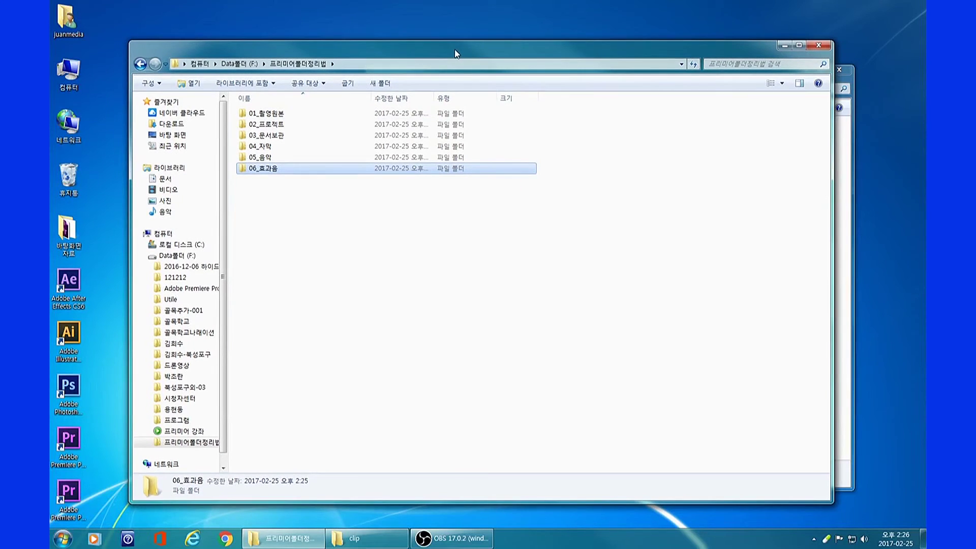
pyautogui.rightClick(312, 211)
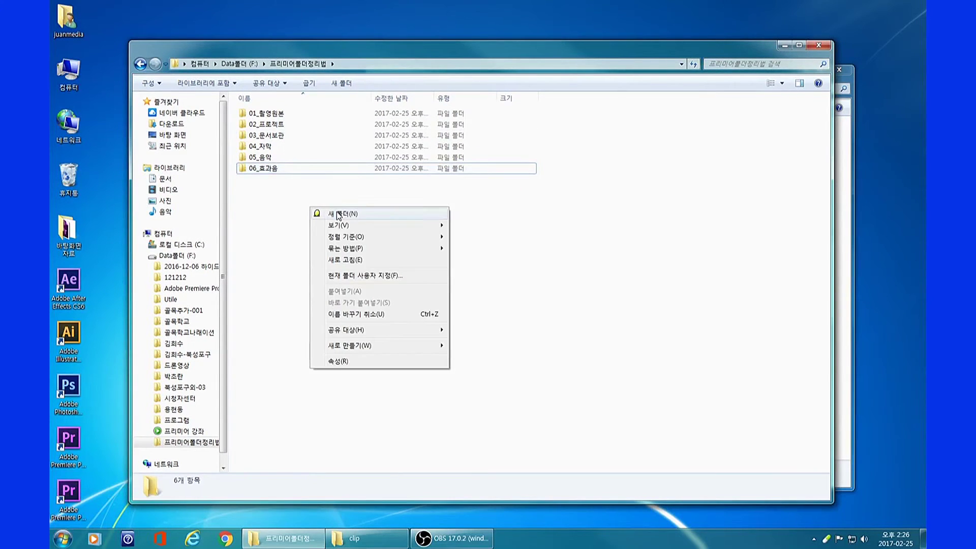
pyautogui.click(338, 214)
pyautogui.press('BackSpace')
pyautogui.write('07')
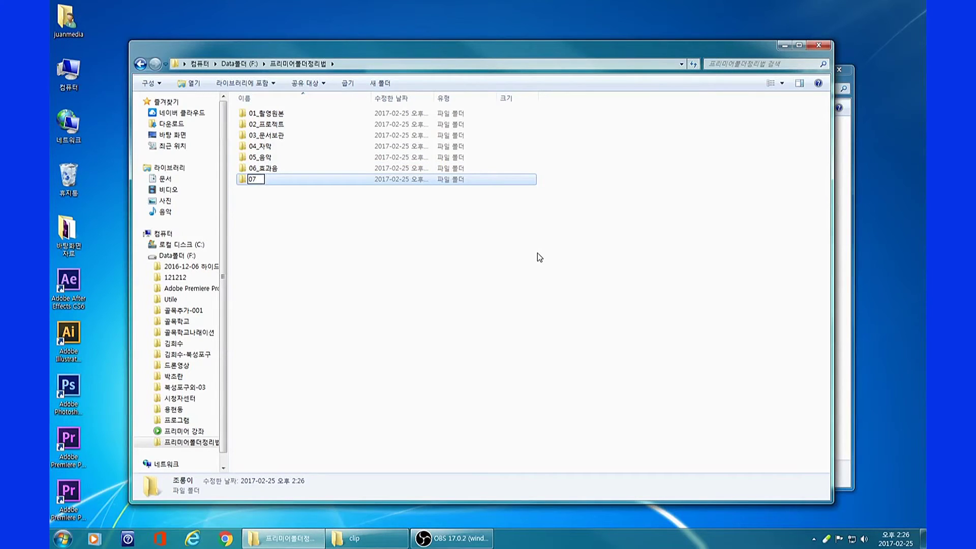
pyautogui.write('_삽입영상')
pyautogui.press('Return')
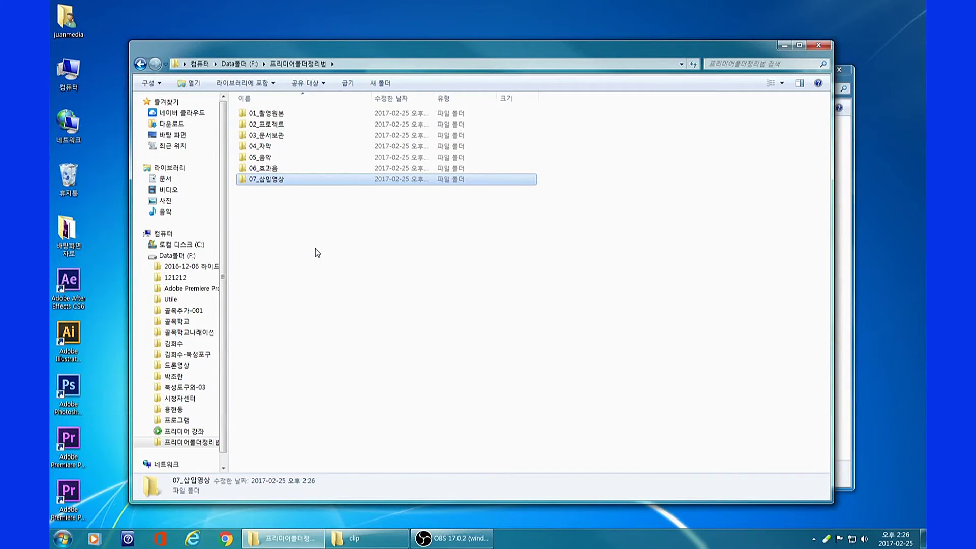
# - Create a new folder named 08_삽입사진 for insert photos, replacing its default name
pyautogui.rightClick(316, 252)
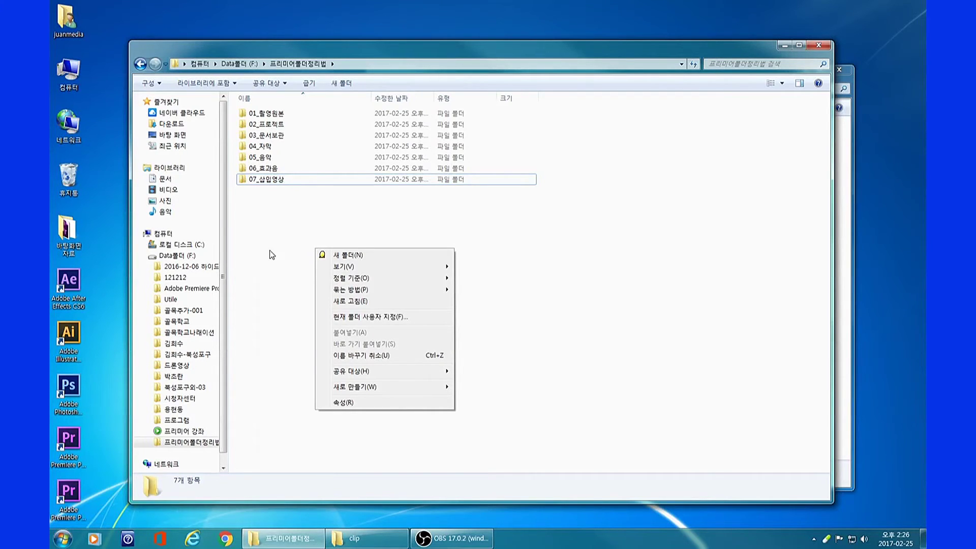
pyautogui.click(290, 235)
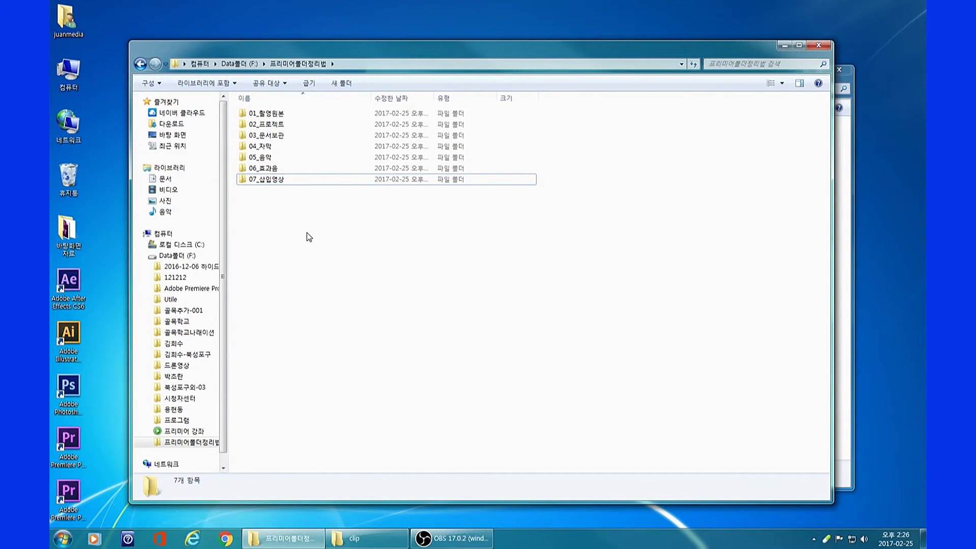
pyautogui.rightClick(307, 235)
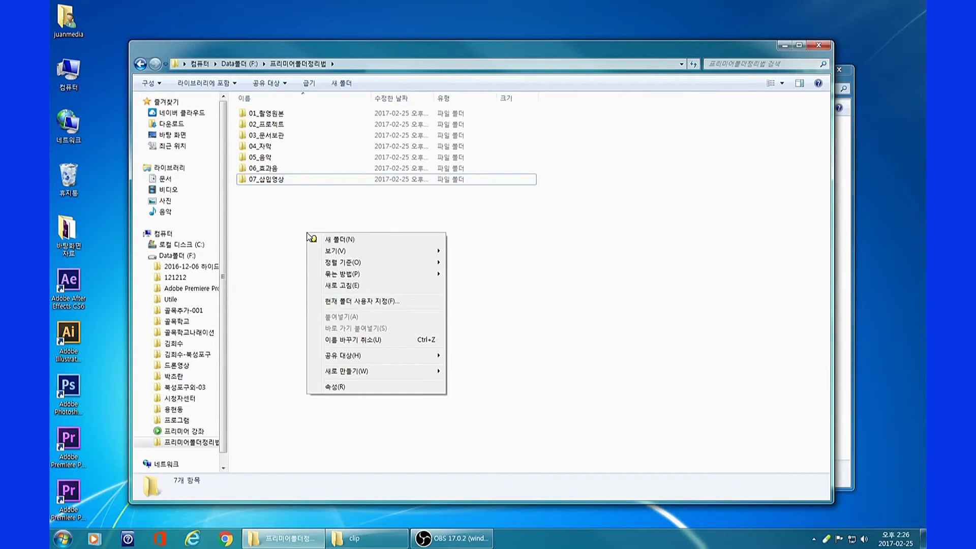
pyautogui.click(351, 239)
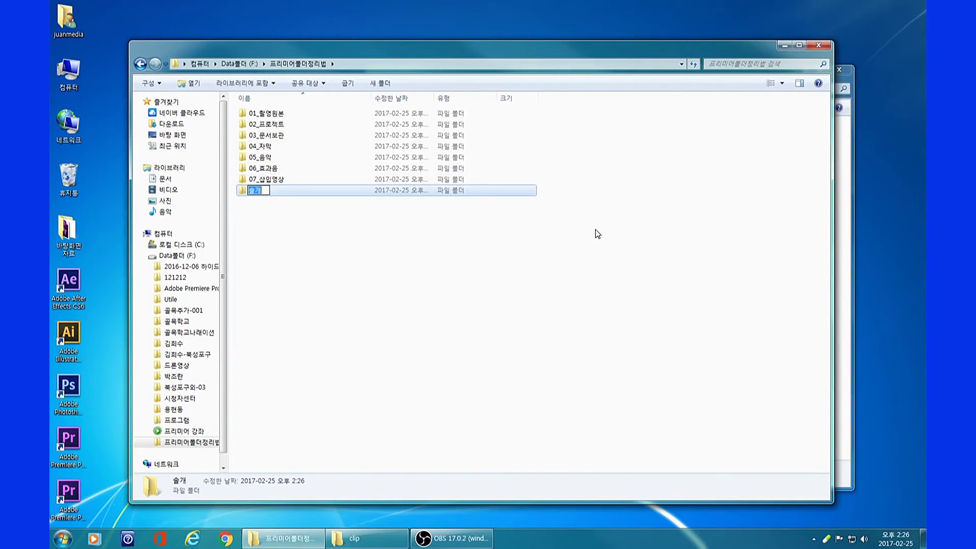
pyautogui.press('BackSpace')
pyautogui.write('08_')
pyautogui.write('삽이')
pyautogui.write('ㅂ영')
pyautogui.write('진')
pyautogui.press('Return')
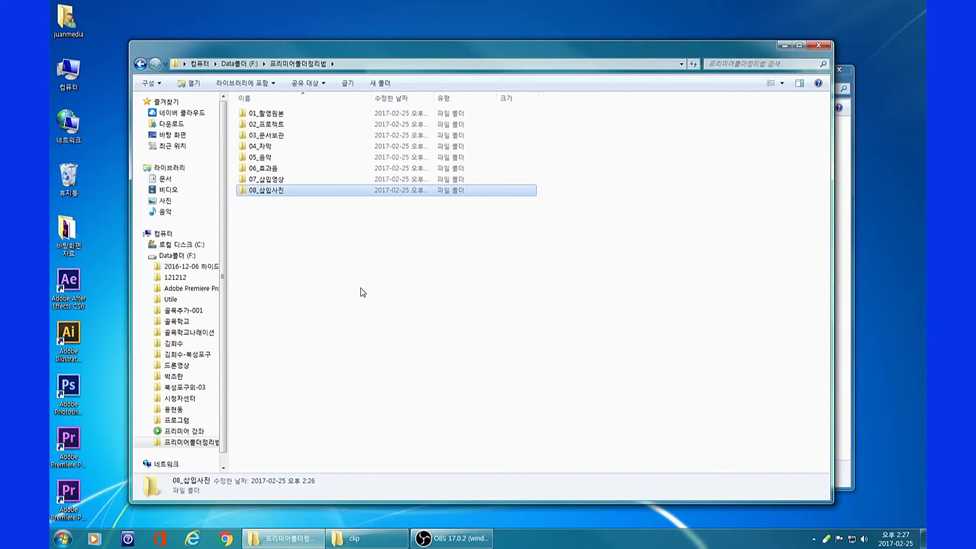
# - Create a new folder named 09_결과물초안영상 for draft output videos
pyautogui.moveTo(456, 57); pyautogui.dragTo(444, 36)
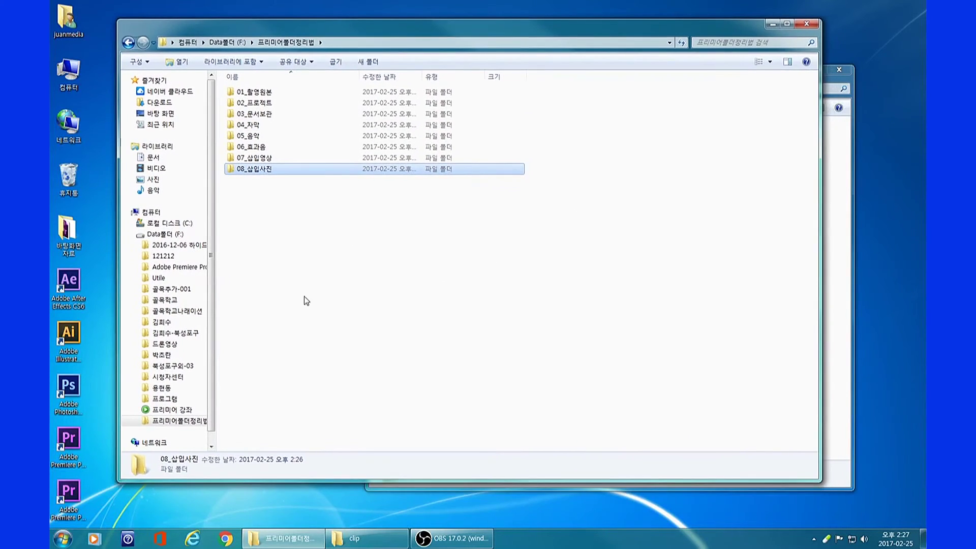
pyautogui.rightClick(303, 240)
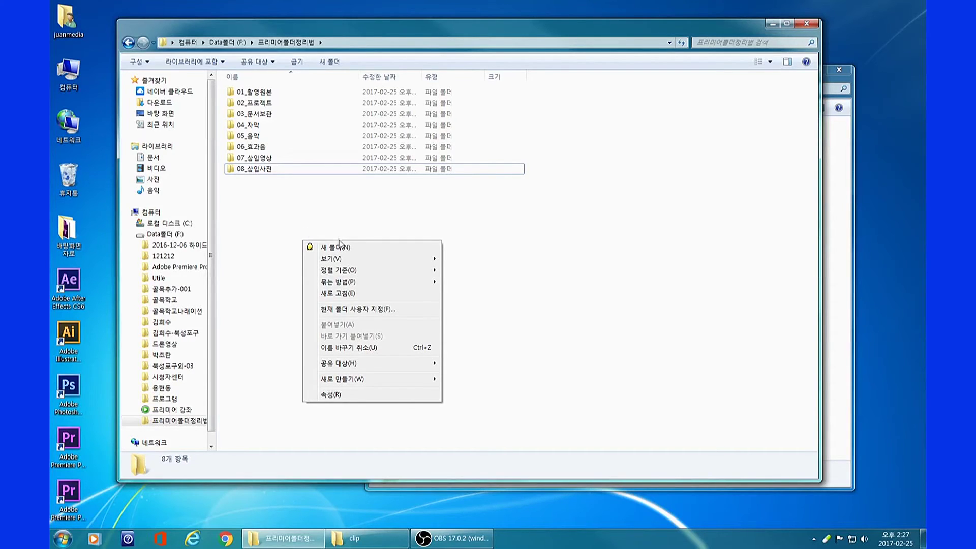
pyautogui.click(373, 248)
pyautogui.write('09_')
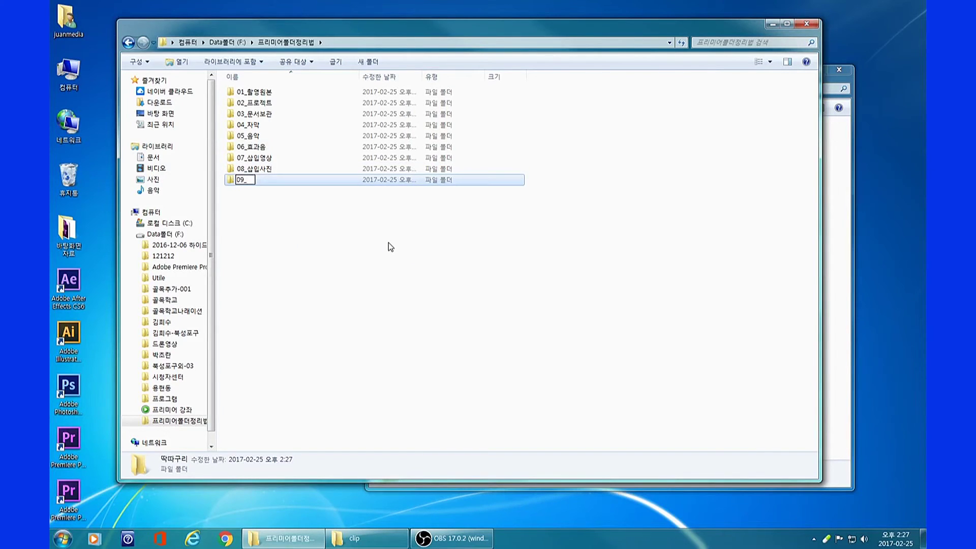
pyautogui.write('결과물')
pyautogui.write('조인영상')
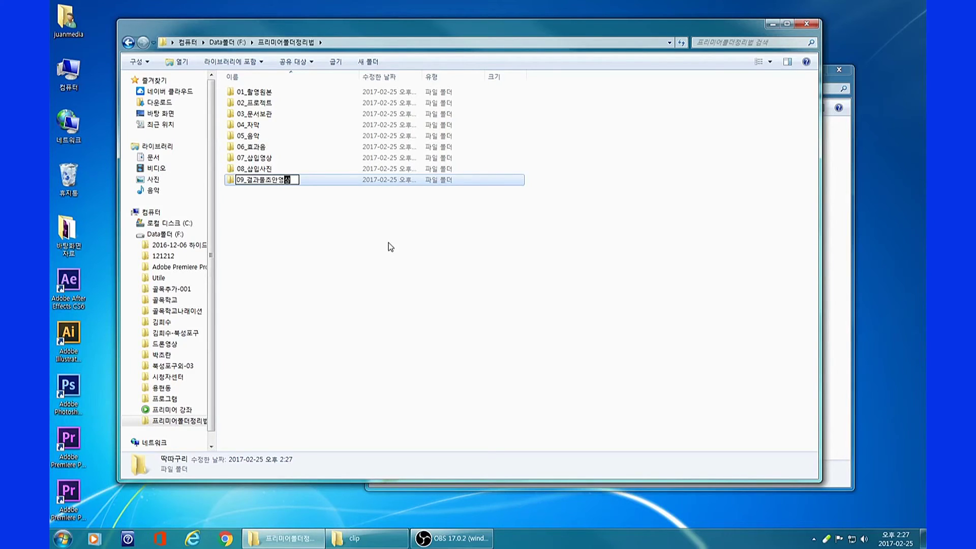
pyautogui.press('Return')
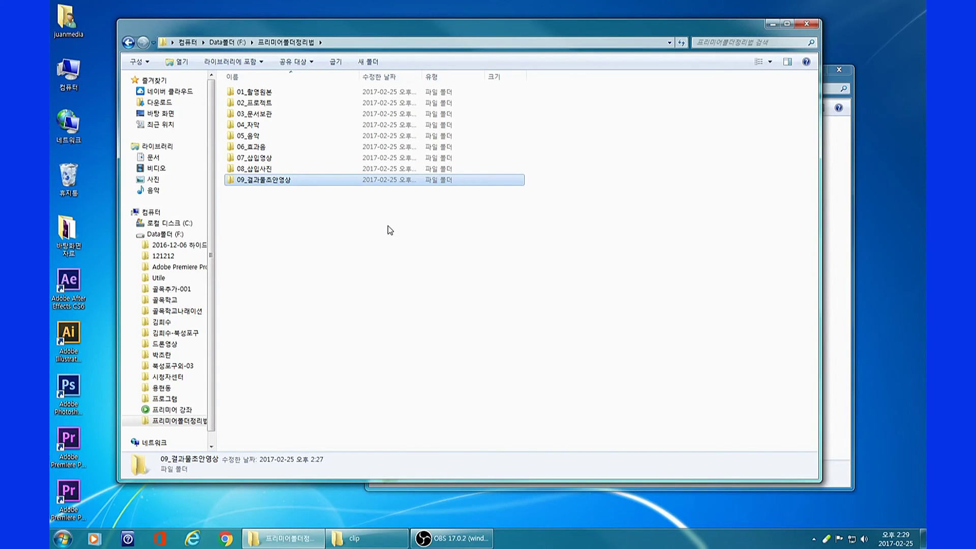
# - Create a new folder named 10_결과물최종본 for the final output and clear the selection
pyautogui.rightClick(298, 224)
pyautogui.click(328, 230)
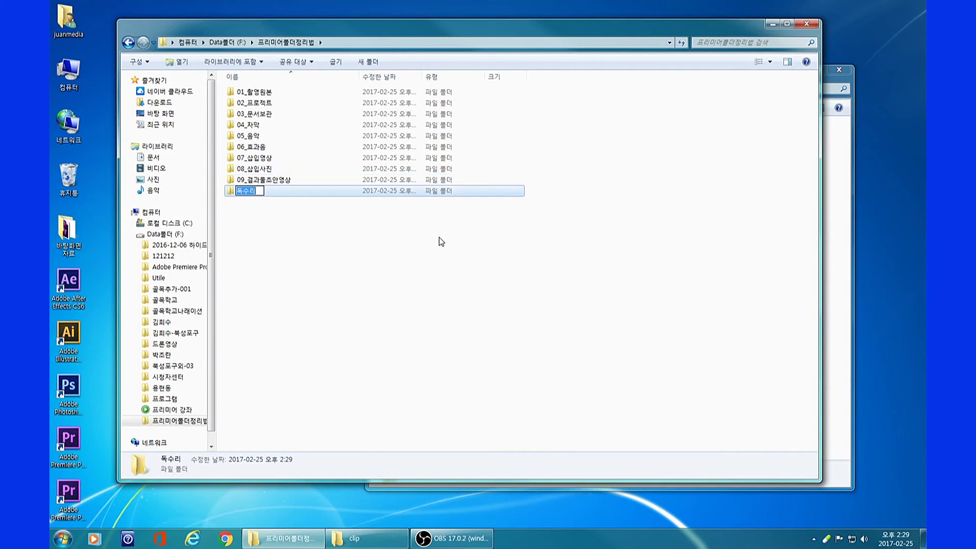
pyautogui.write('10_골')
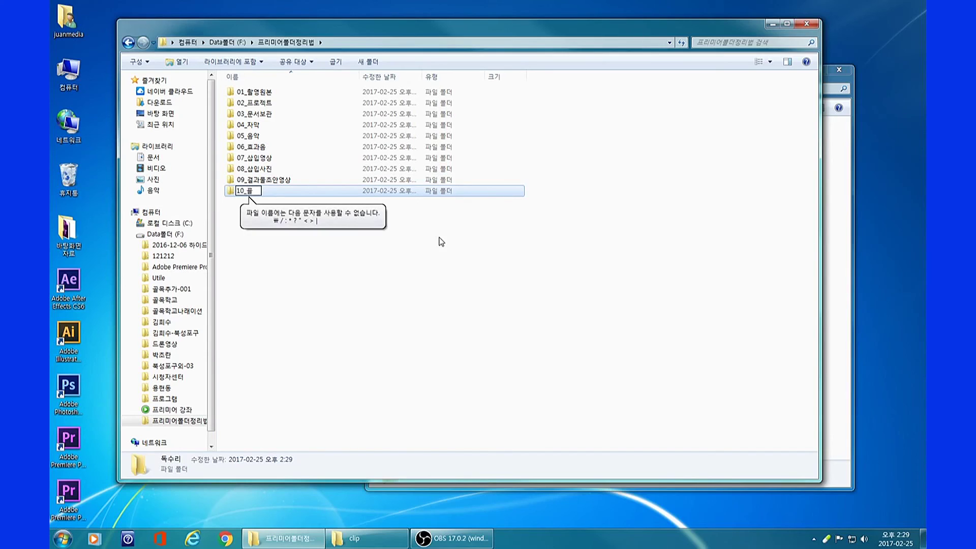
pyautogui.press('BackSpace')
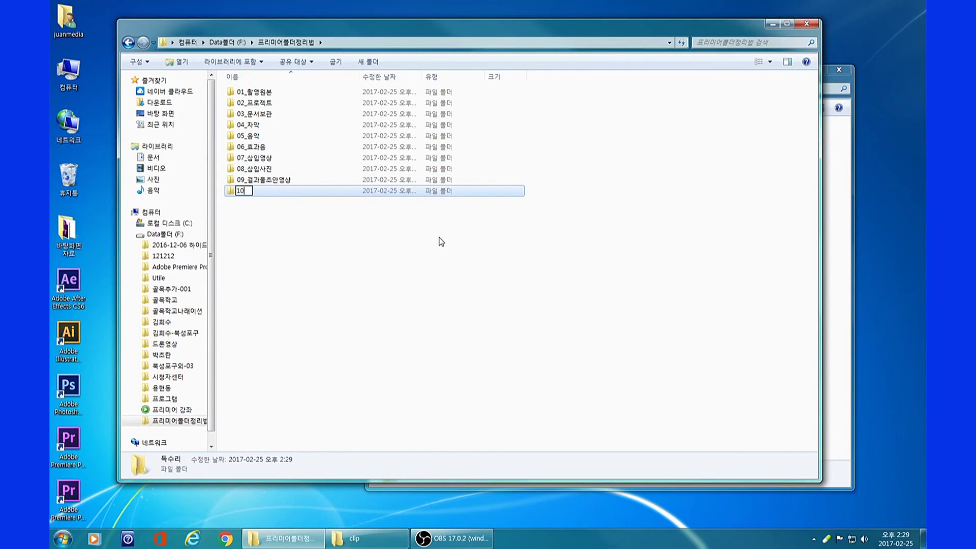
pyautogui.write('결과물최종본')
pyautogui.press('Return')
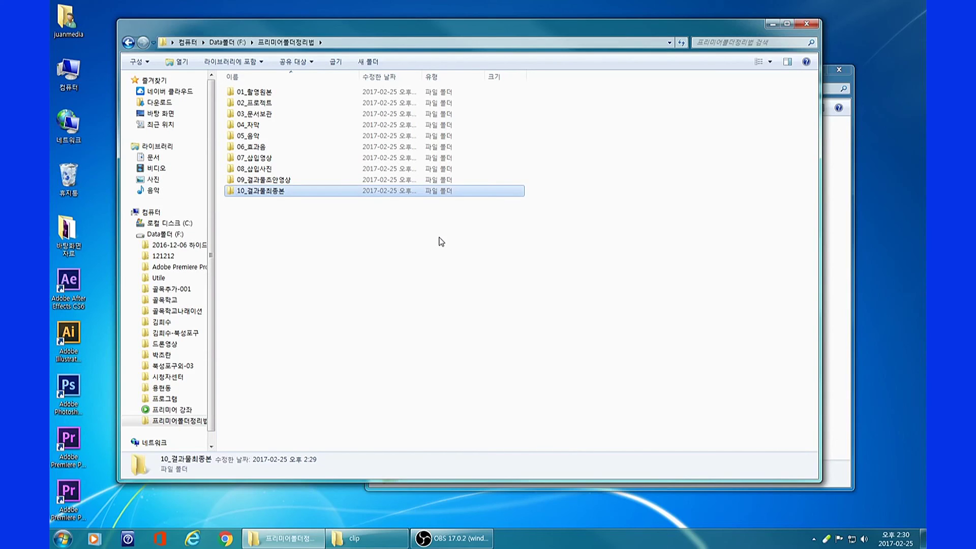
pyautogui.click(286, 244)
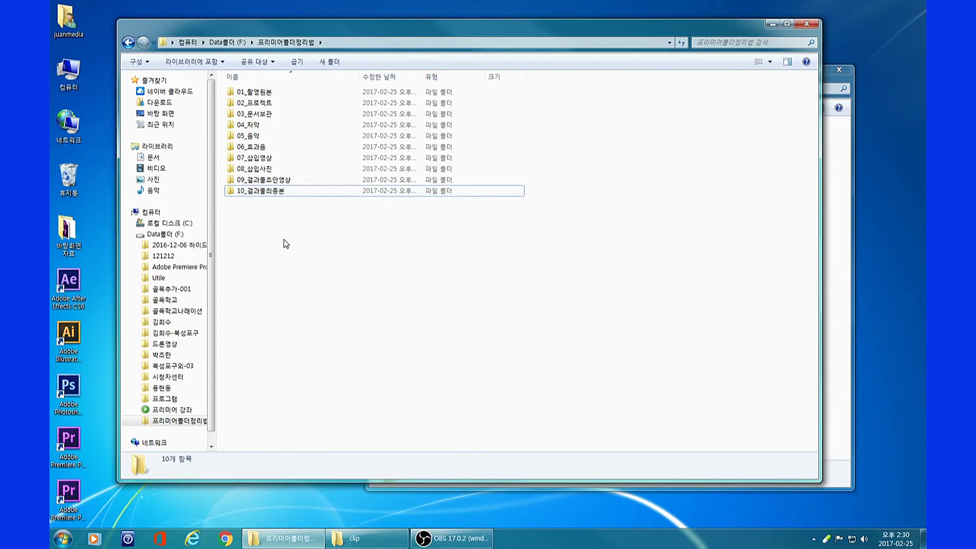